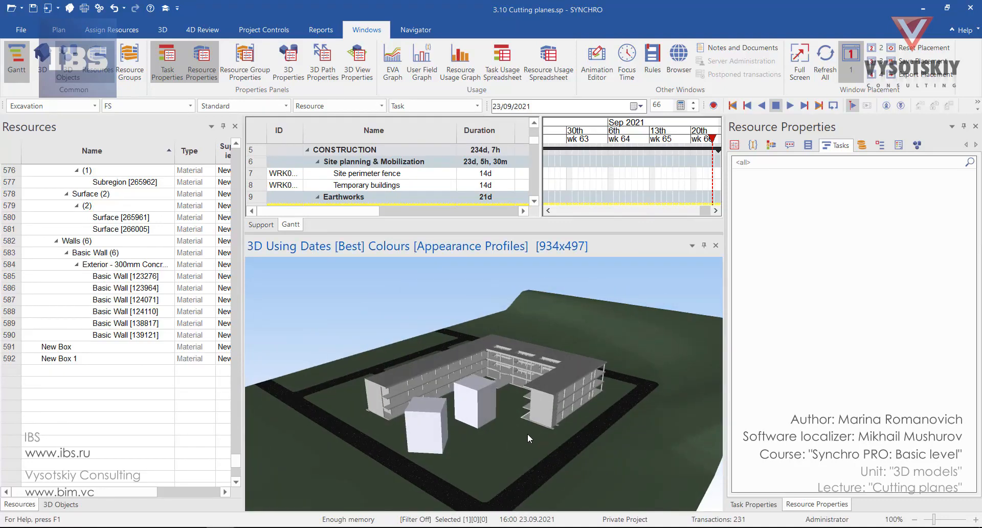
# Add a Z cutting plane from the 3D view's Cutting Planes menu and place it on the building
pyautogui.rightClick(360, 307)
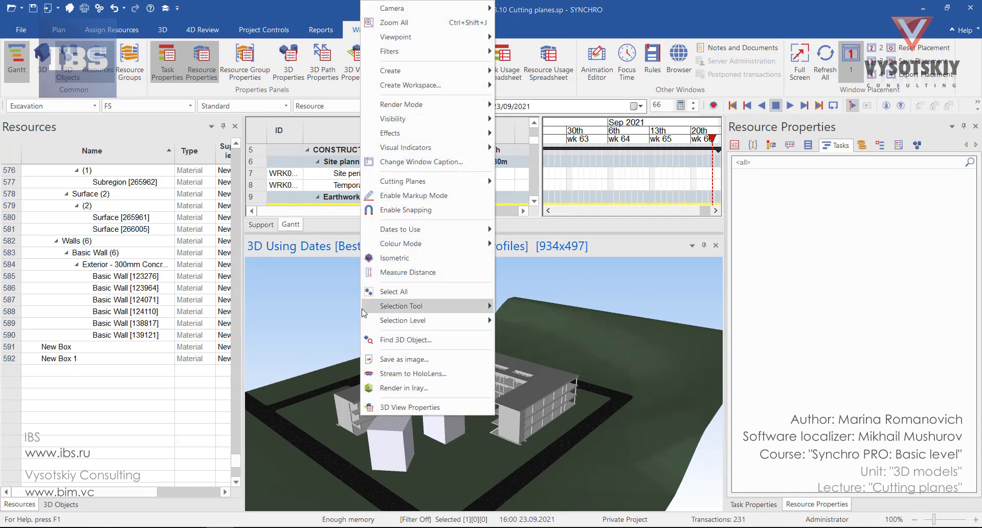
pyautogui.moveTo(426, 181)
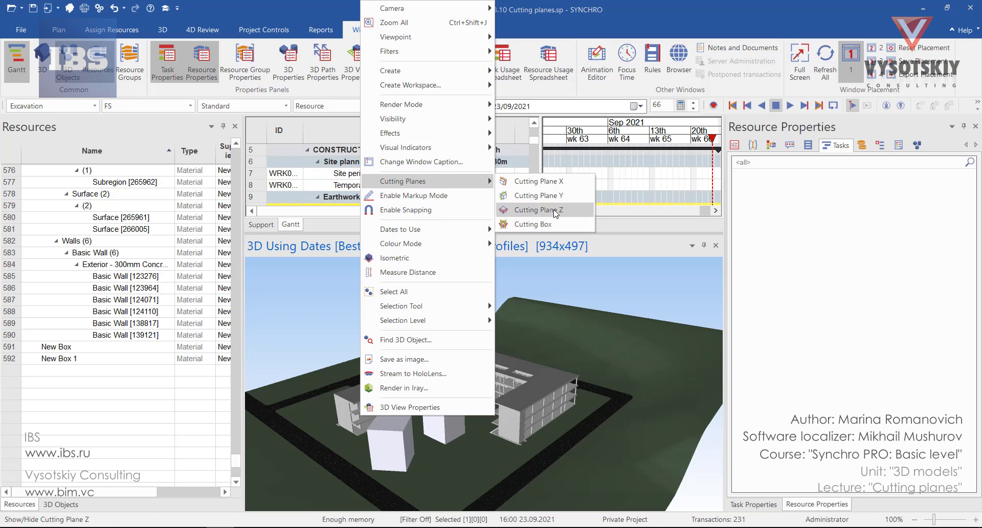
pyautogui.click(554, 213)
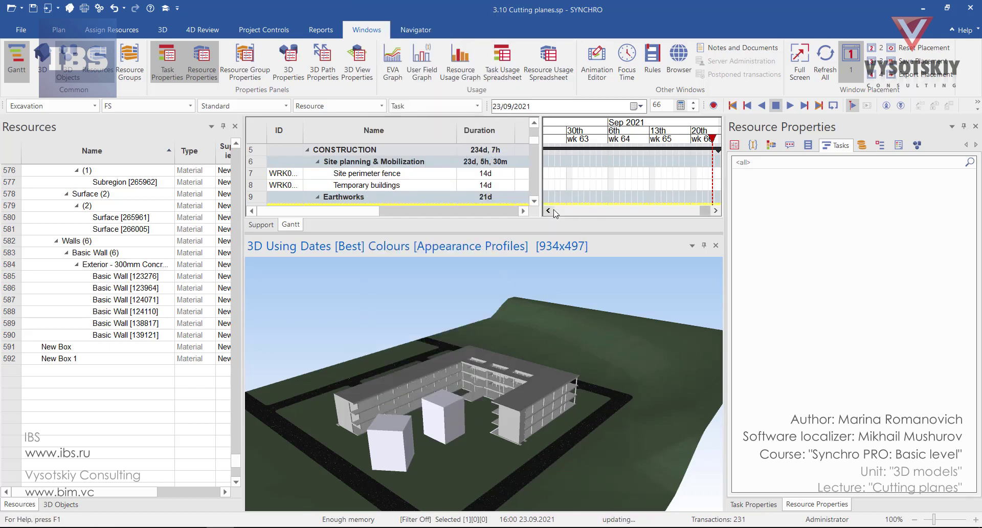
pyautogui.click(490, 359)
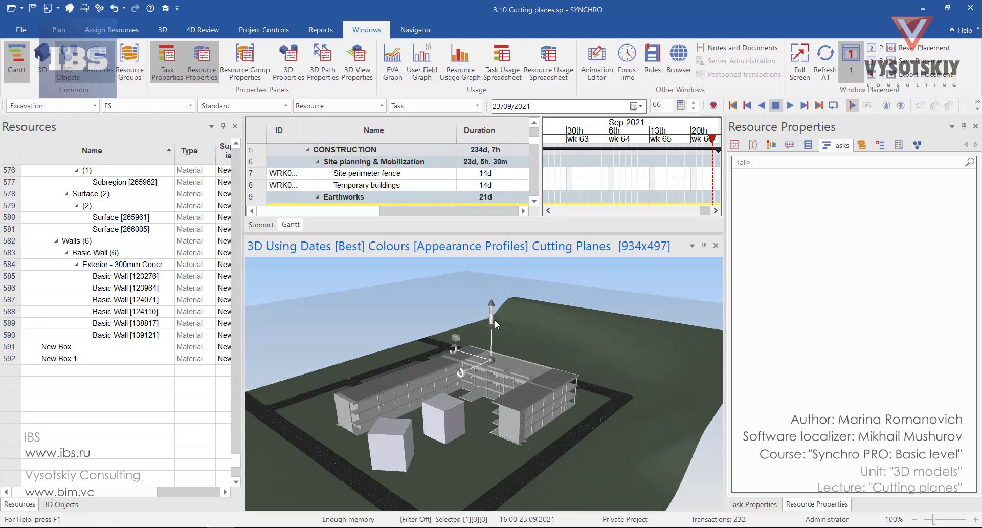
# Lower the Z plane's gizmo to slice off the building's top, then view the whole section
pyautogui.moveTo(495, 317)
pyautogui.mouseDown()
pyautogui.moveTo(503, 338)
pyautogui.moveTo(495, 317)
pyautogui.mouseUp()
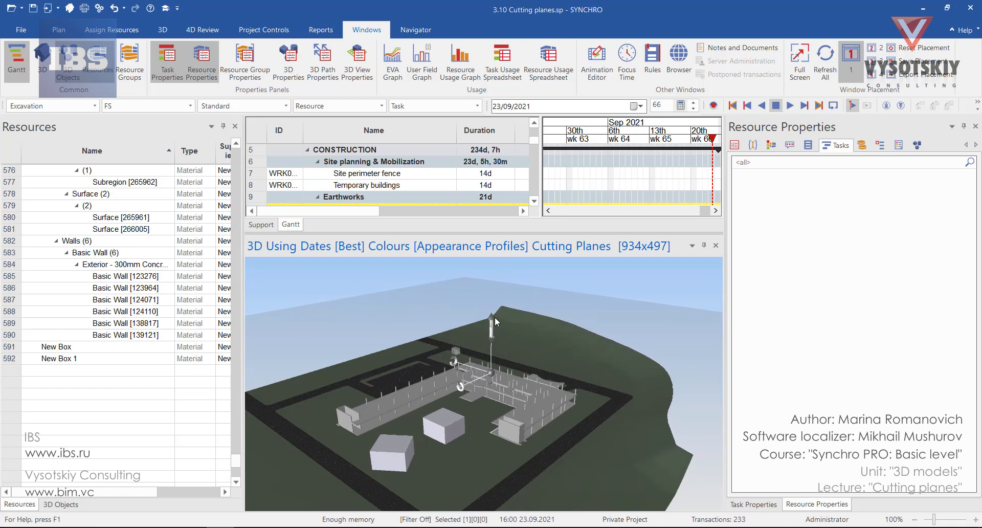
pyautogui.scroll(3, 461, 384)
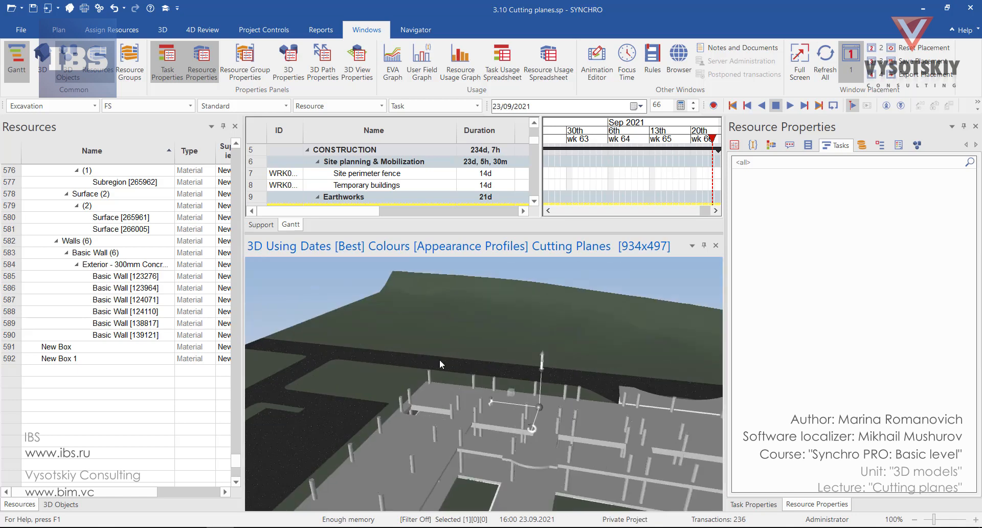
pyautogui.scroll(2, 491, 415)
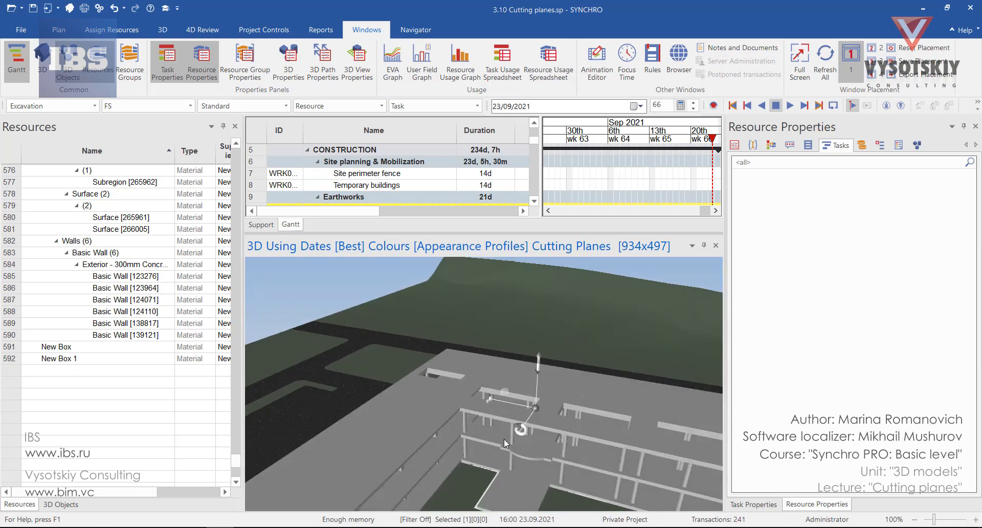
pyautogui.moveTo(519, 433); pyautogui.dragTo(524, 436)
pyautogui.moveTo(520, 445)
pyautogui.mouseDown(button='middle')
pyautogui.moveTo(538, 467)
pyautogui.moveTo(471, 452)
pyautogui.mouseUp(button='middle')
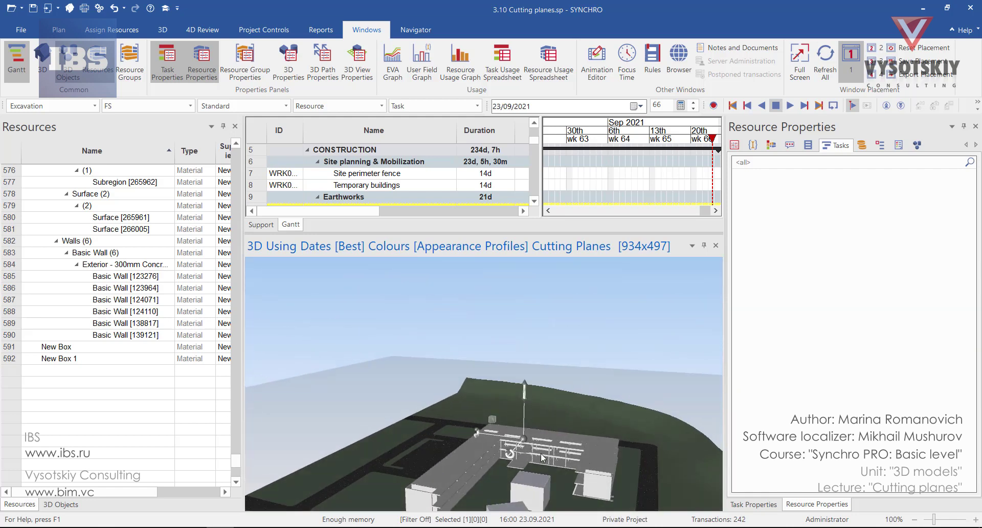
# Add a Y cutting plane from the Cutting Planes menu and place it on the building
pyautogui.rightClick(475, 442)
pyautogui.moveTo(518, 207)
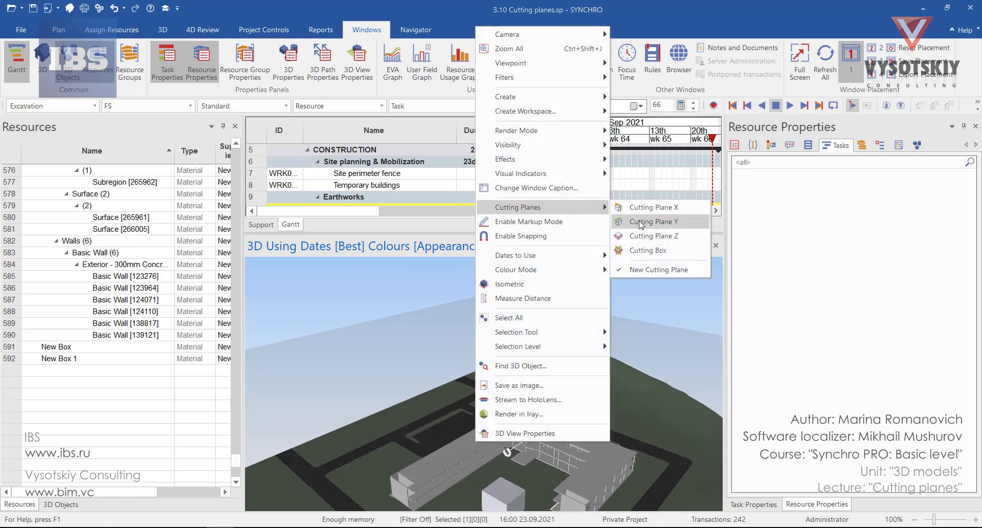
pyautogui.click(653, 221)
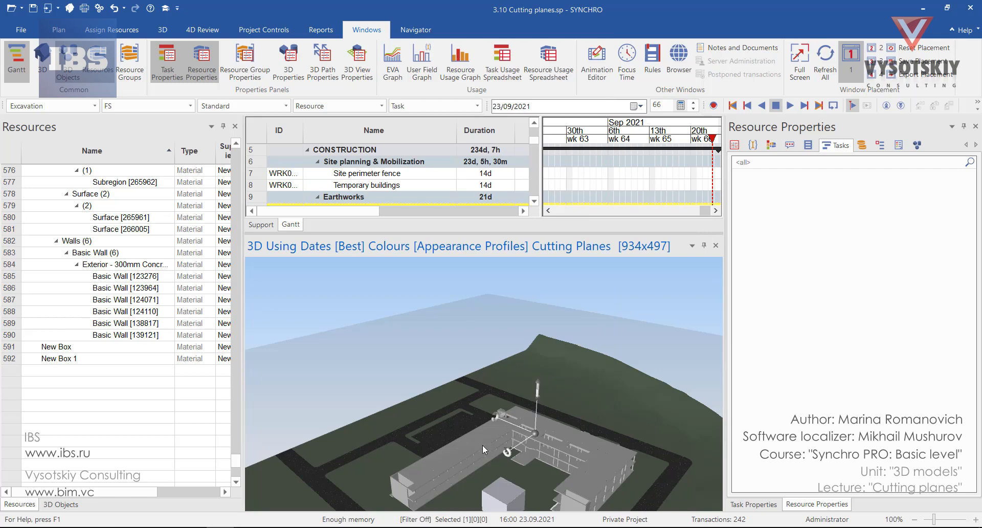
pyautogui.click(459, 454)
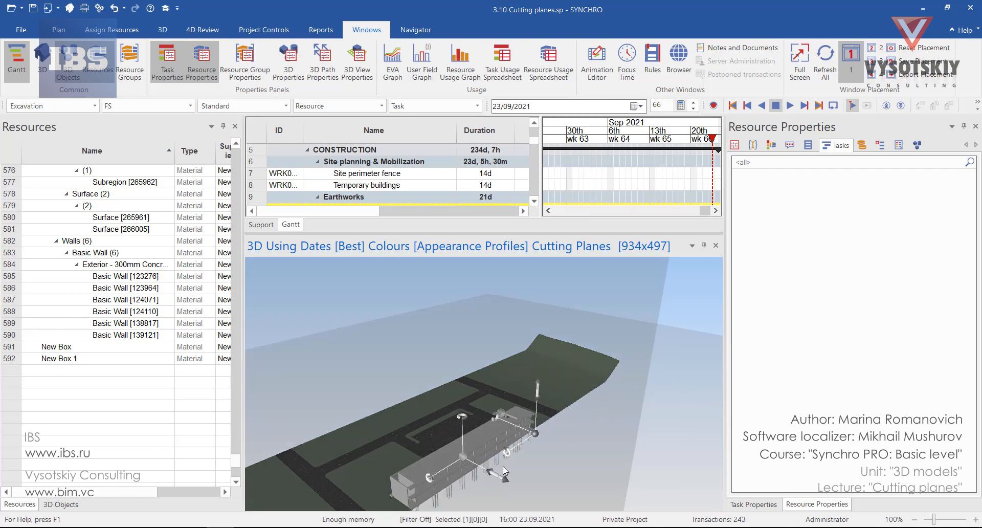
# Push the Y plane deeper into the building and inspect the exposed floors from several angles
pyautogui.moveTo(502, 465); pyautogui.dragTo(546, 498)
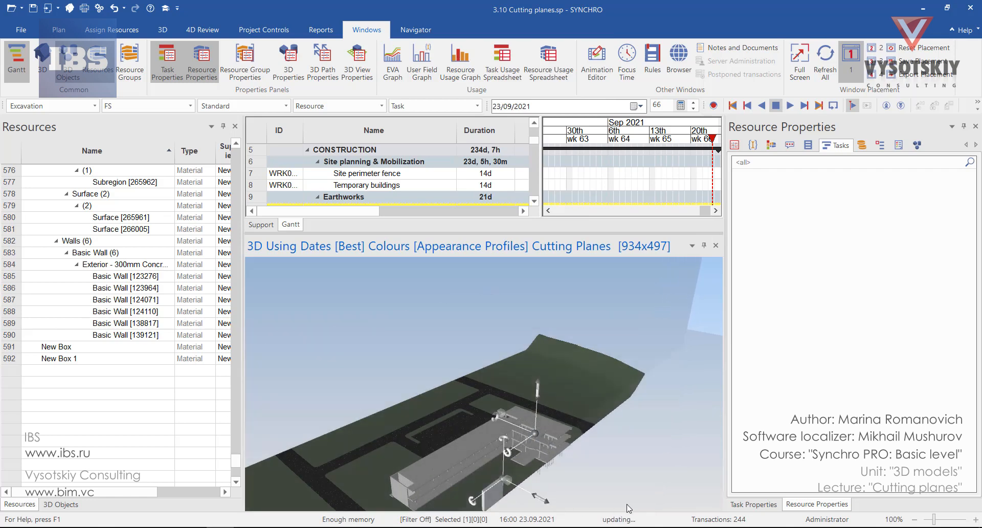
pyautogui.moveTo(627, 508); pyautogui.dragTo(493, 463, button='middle')
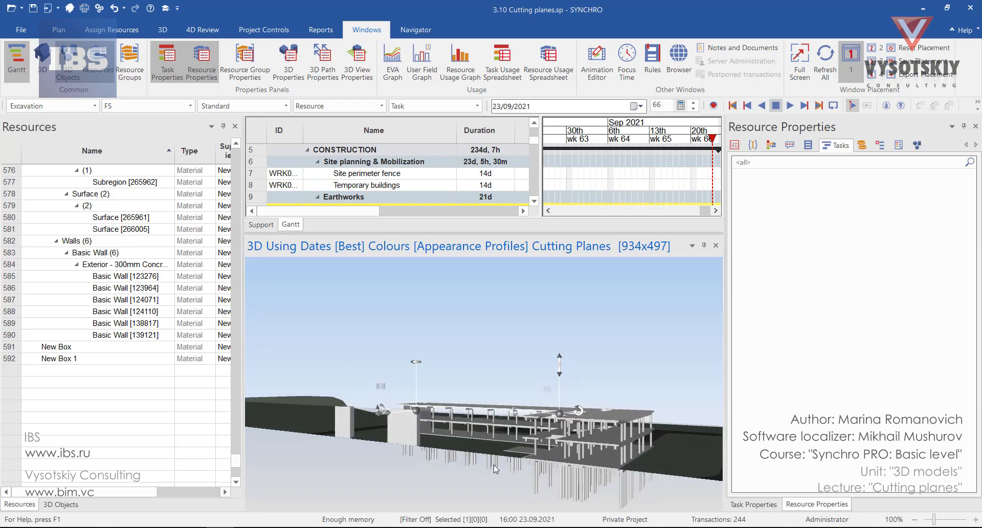
pyautogui.moveTo(525, 358)
pyautogui.mouseDown(button='middle')
pyautogui.moveTo(508, 348)
pyautogui.moveTo(504, 300)
pyautogui.mouseUp(button='middle')
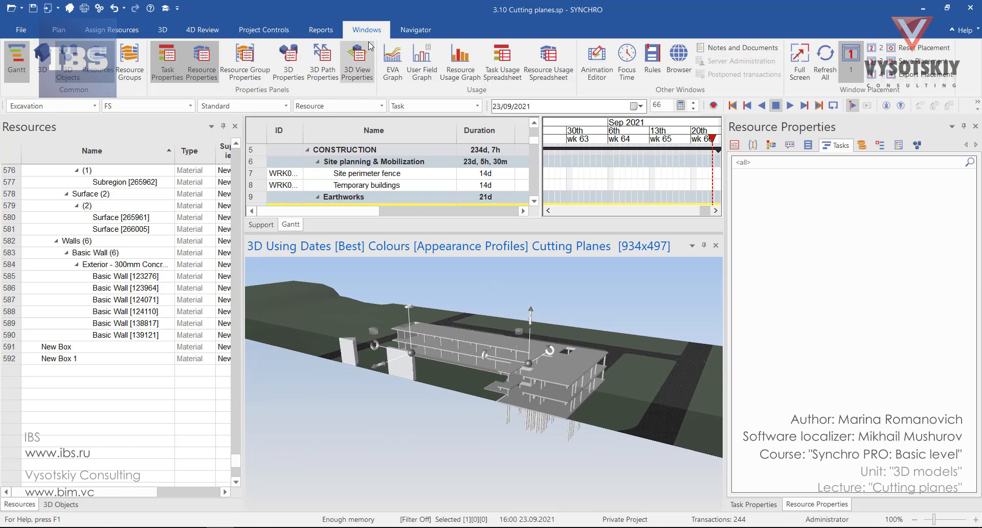
# In 3D View Properties' Cutting Planes list, rename the second plane to 'New Cutting Plane -Y'
pyautogui.click(358, 64)
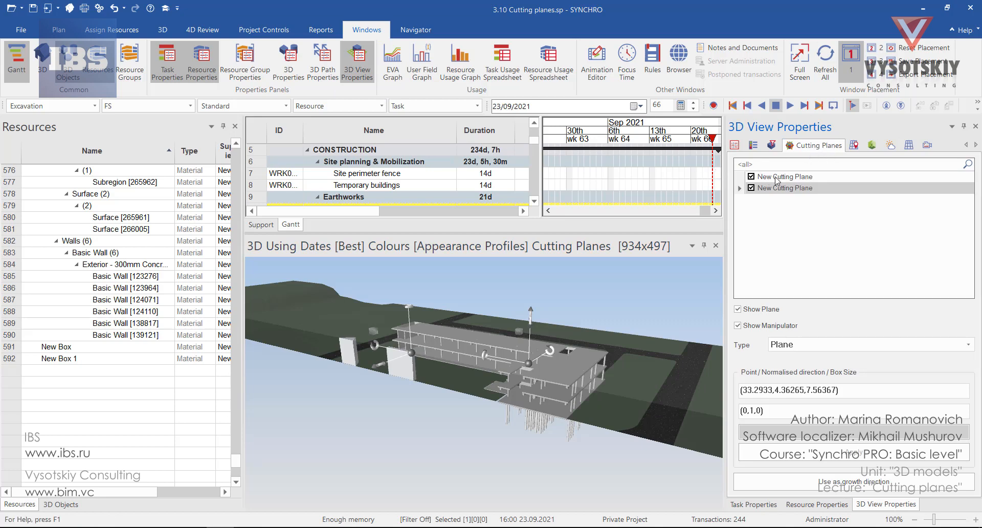
pyautogui.click(813, 177)
pyautogui.write('- Z')
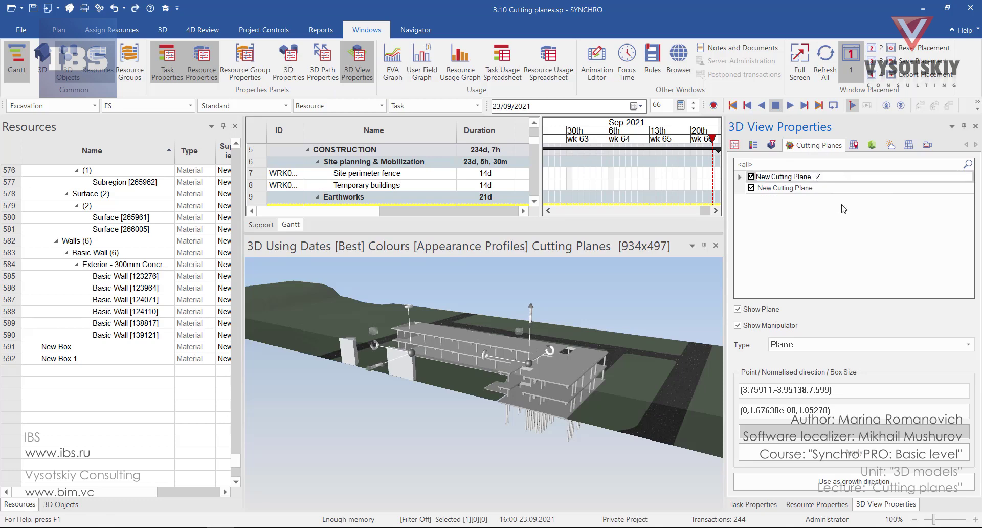
pyautogui.click(784, 188)
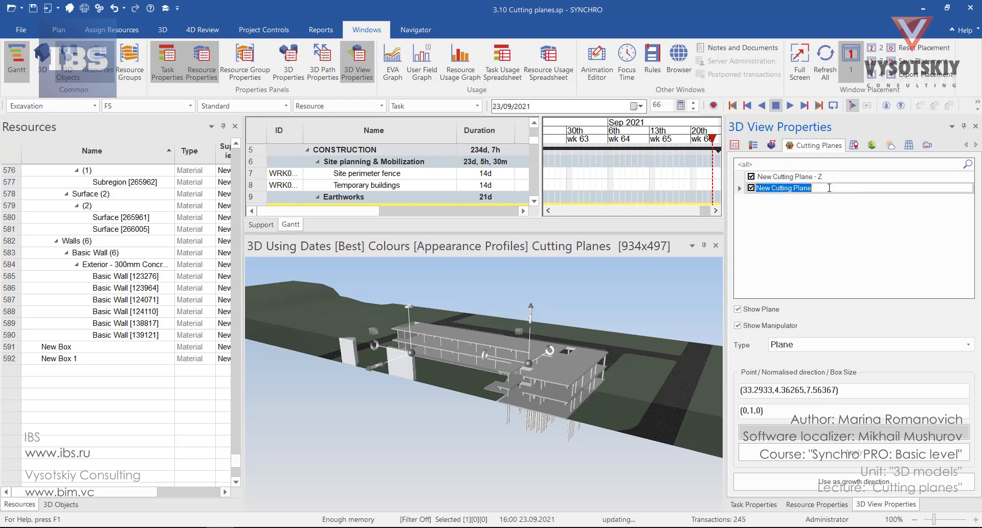
pyautogui.click(785, 188)
pyautogui.write('-Y')
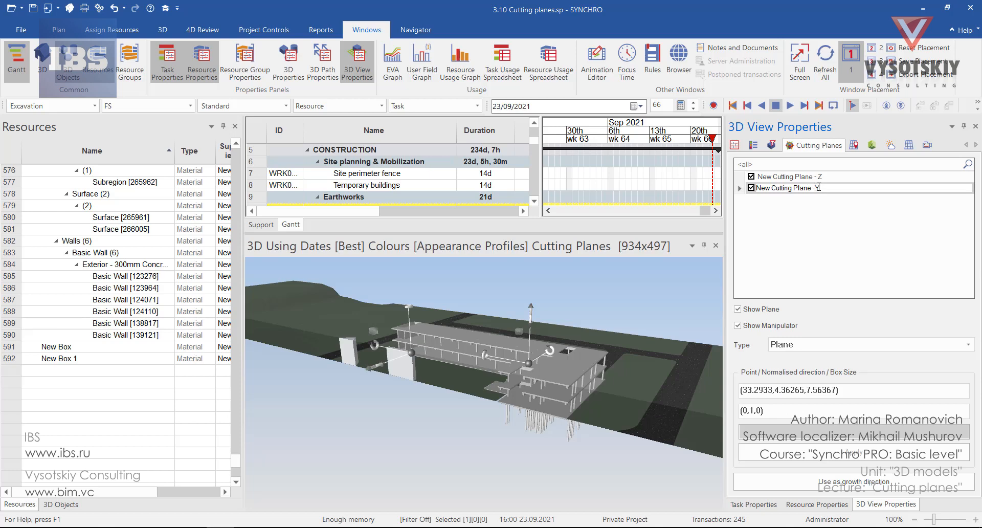
pyautogui.click(842, 225)
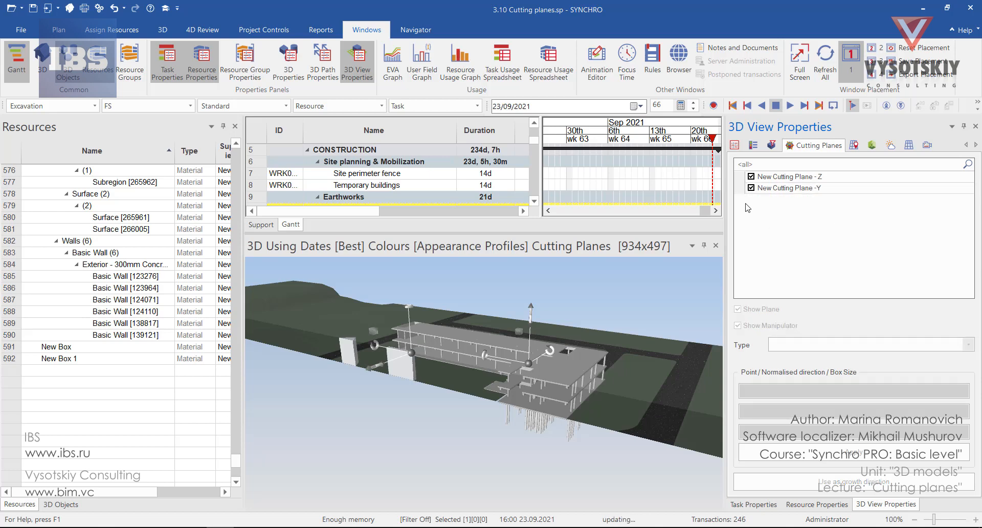
# Try the Y plane's on/off checkbox and its Show Plane and Show Manipulator options, leaving them on
pyautogui.click(762, 190)
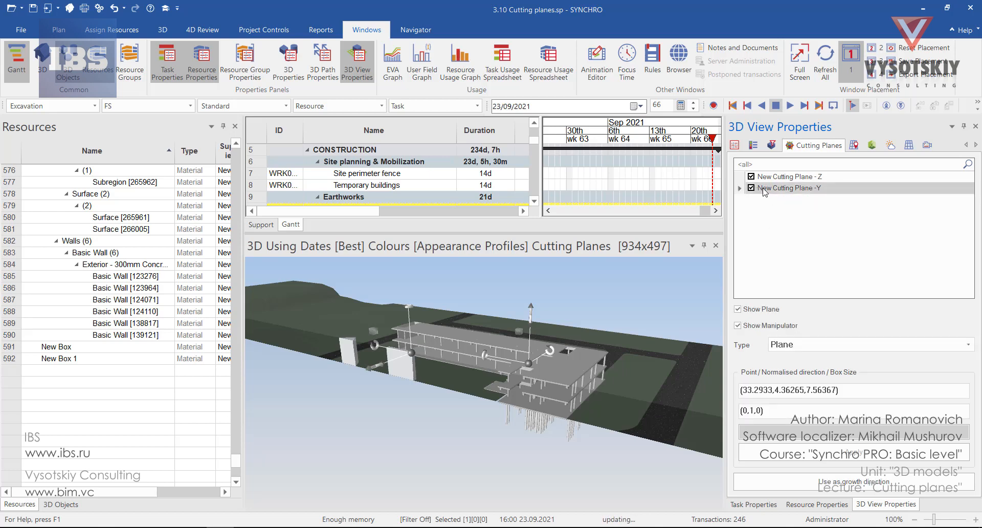
pyautogui.click(751, 188)
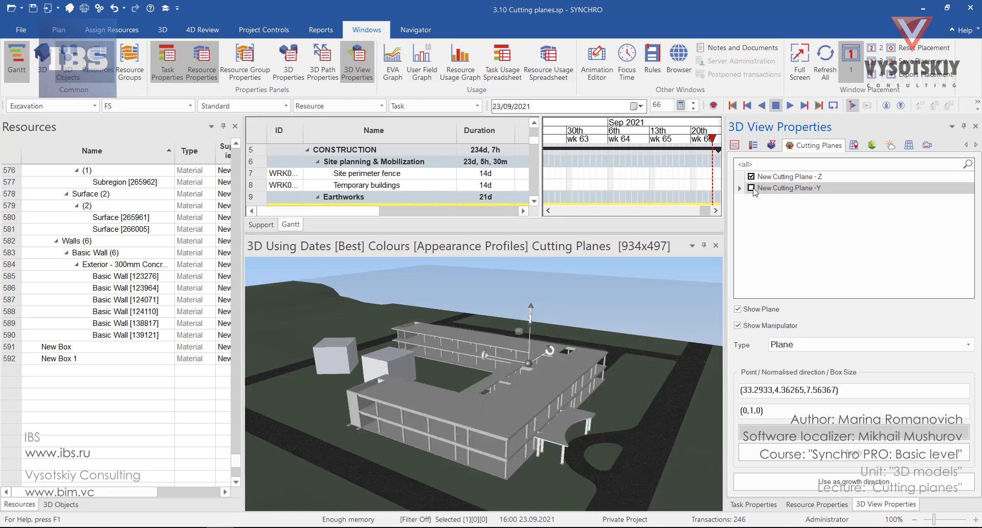
pyautogui.click(751, 188)
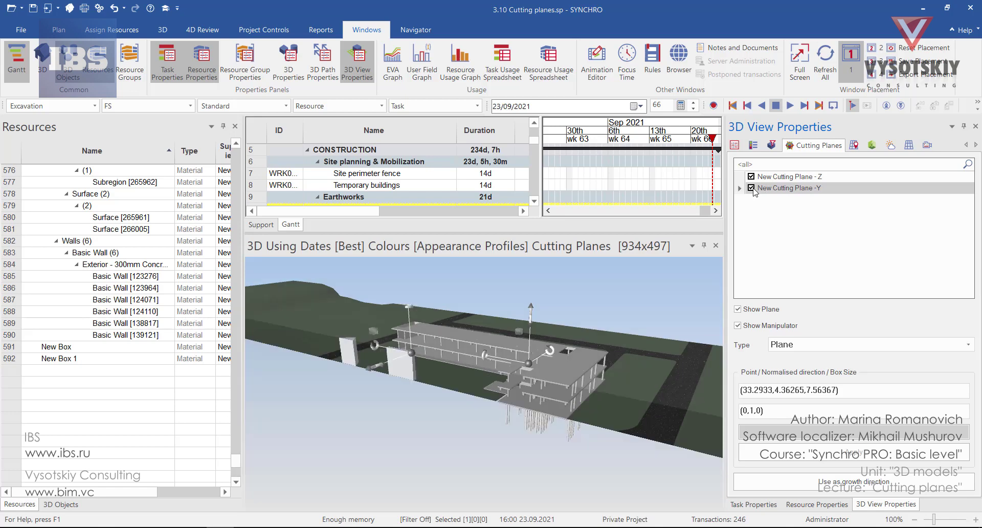
pyautogui.click(738, 308)
pyautogui.click(737, 325)
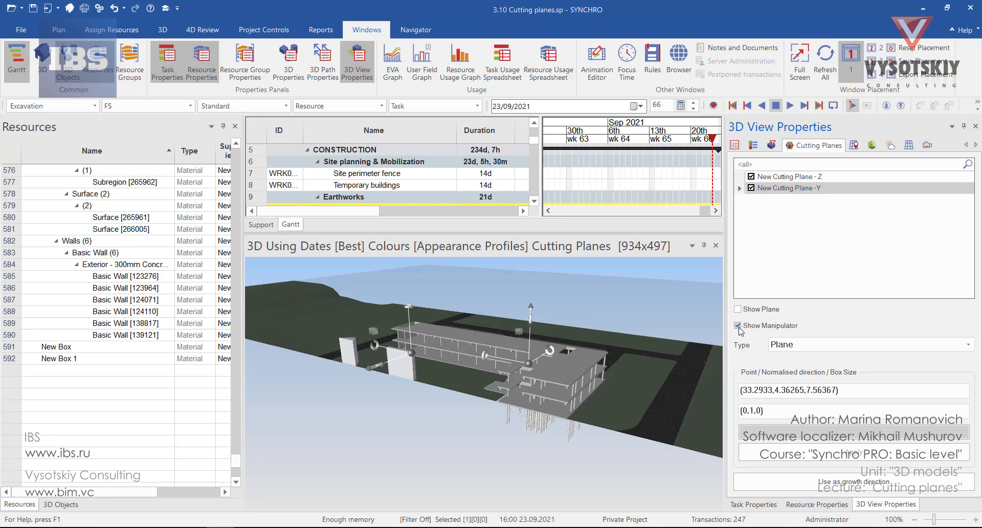
pyautogui.click(737, 325)
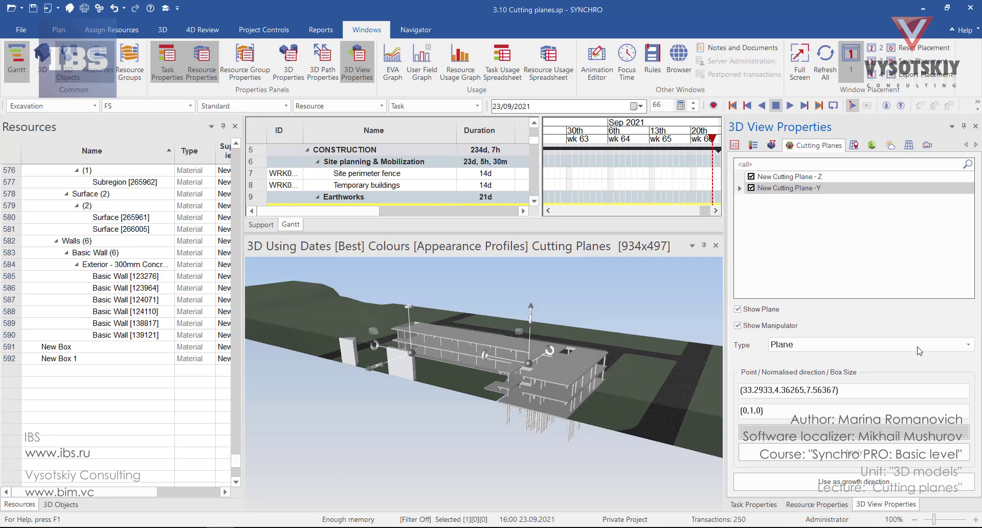
# Change the Y cut's Type to Box, switch off the Z plane, and move the cut through the scene
pyautogui.click(968, 344)
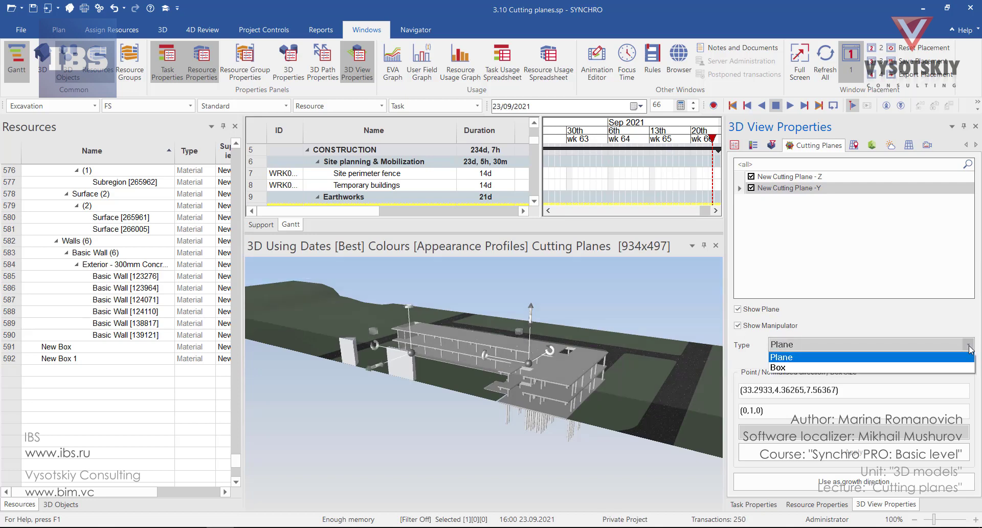
pyautogui.click(818, 369)
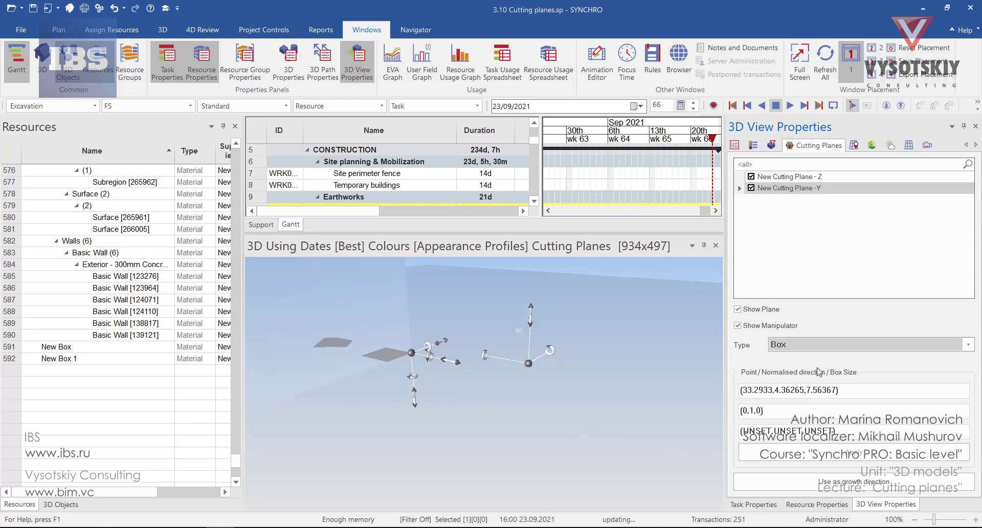
pyautogui.click(751, 177)
pyautogui.moveTo(624, 380); pyautogui.dragTo(602, 461)
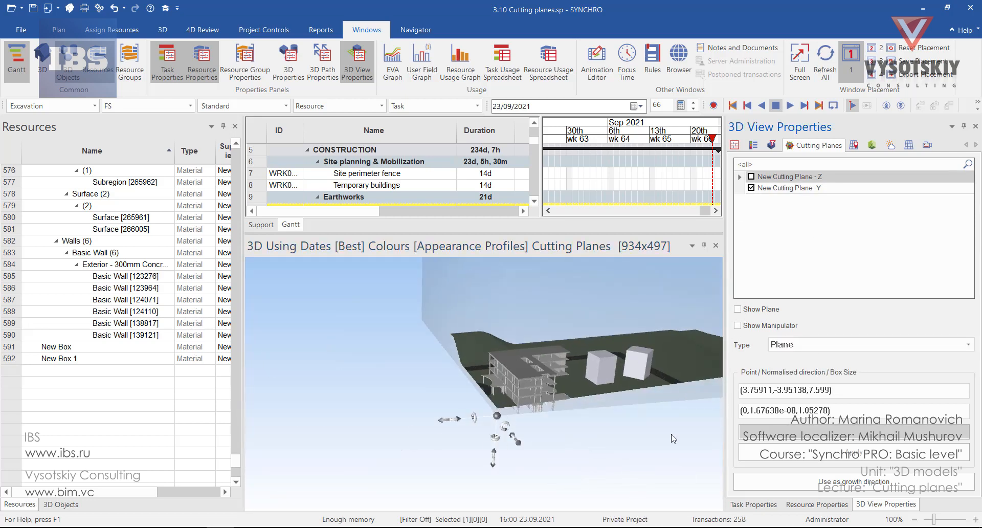
pyautogui.scroll(3, 527, 431)
pyautogui.scroll(3, 491, 399)
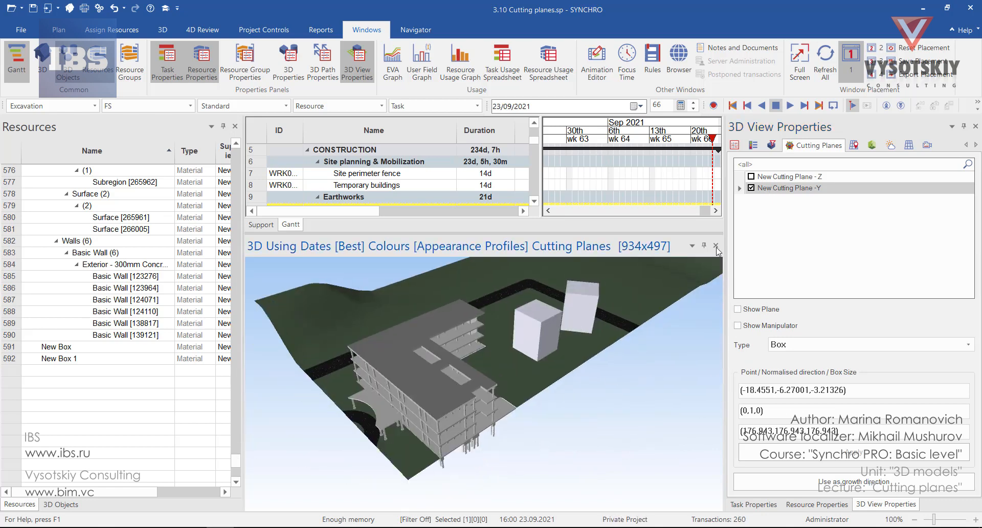
pyautogui.scroll(3, 462, 370)
pyautogui.moveTo(452, 388); pyautogui.dragTo(406, 395, button='middle')
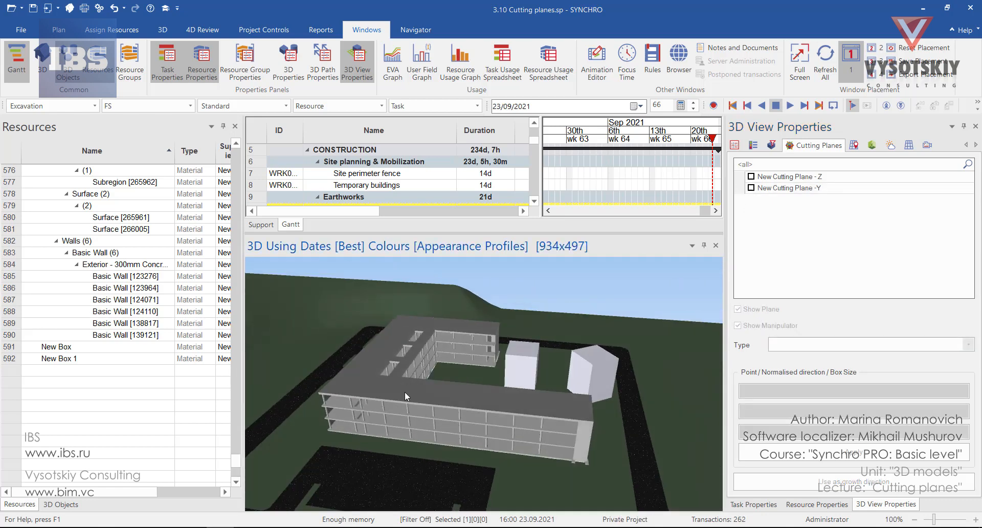
# Select the top floor slab and create a Cutting Box around Selected, isolating that slab
pyautogui.click(397, 382)
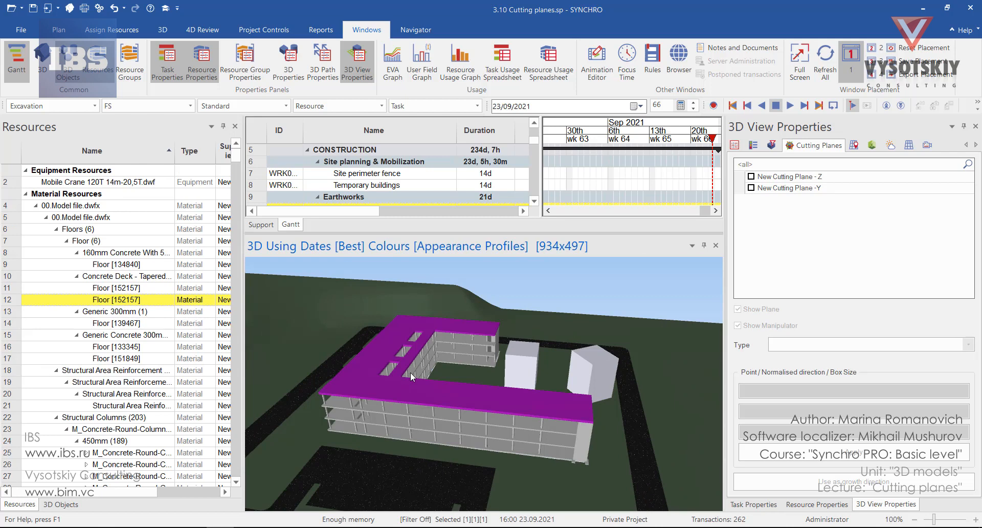
pyautogui.rightClick(404, 391)
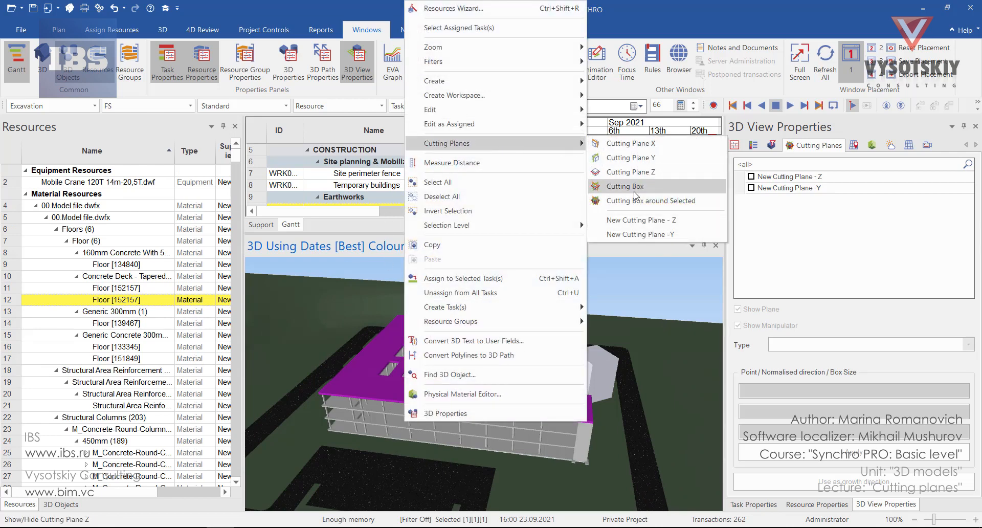
pyautogui.moveTo(447, 143)
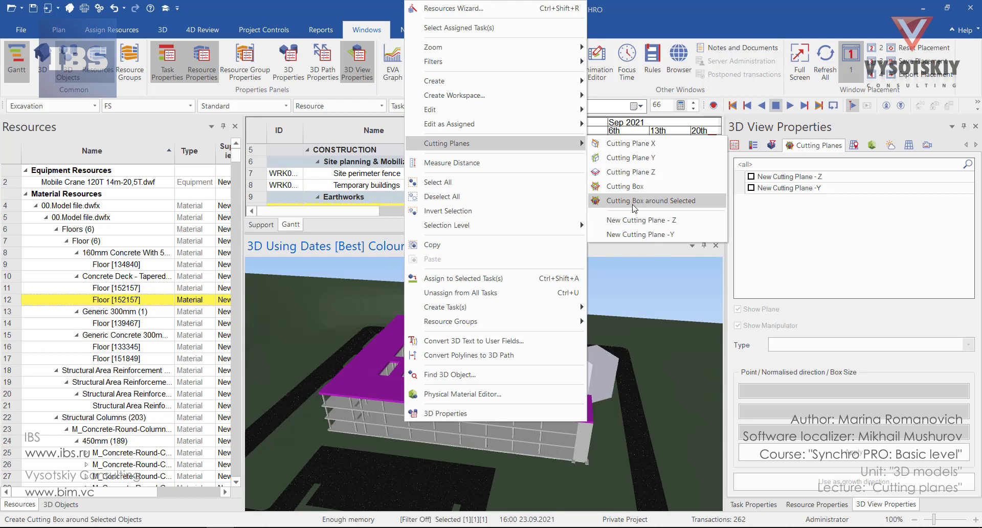
pyautogui.click(634, 201)
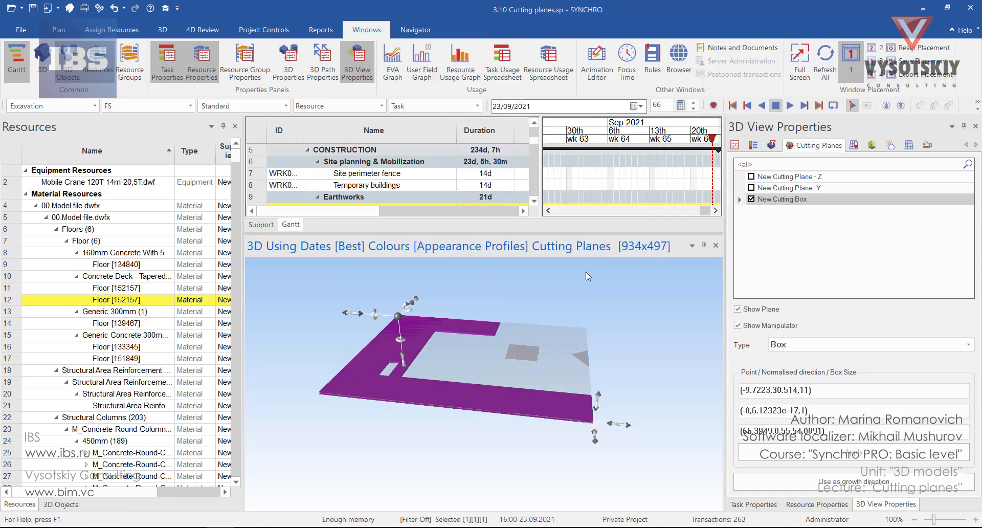
pyautogui.moveTo(452, 378); pyautogui.dragTo(437, 450, button='middle')
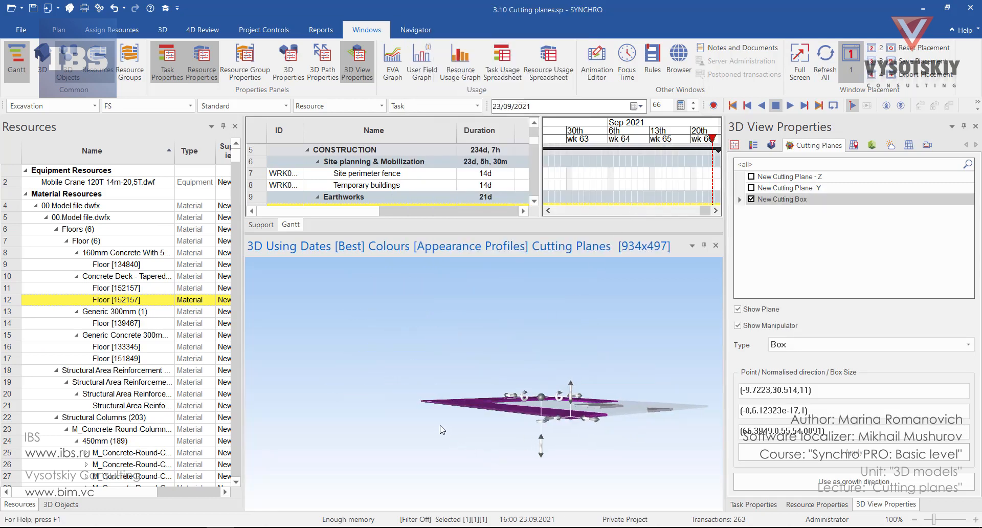